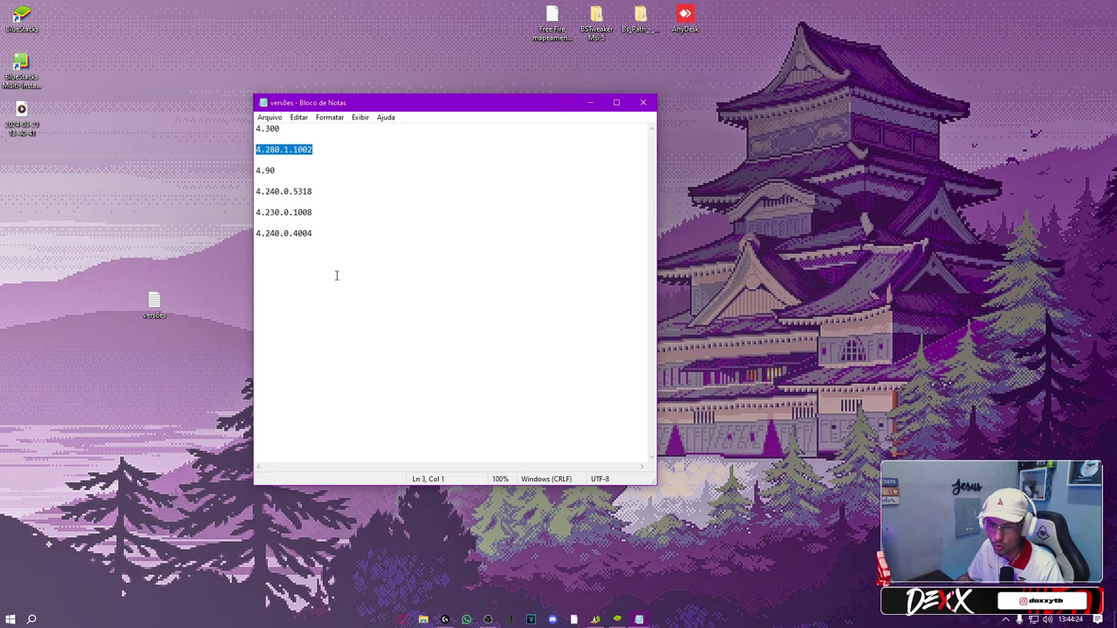
- Switch to BlueStacks and select the BATTLE ROYALE mode on Bermuda in Free Fire
click(621, 622)
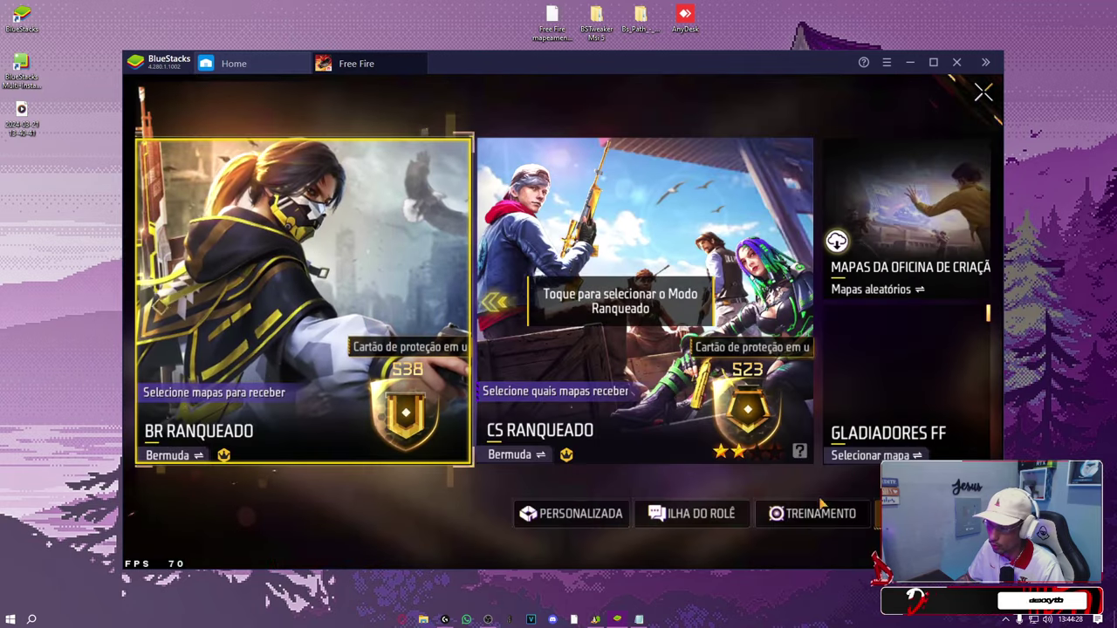
drag(838, 280, 529, 308)
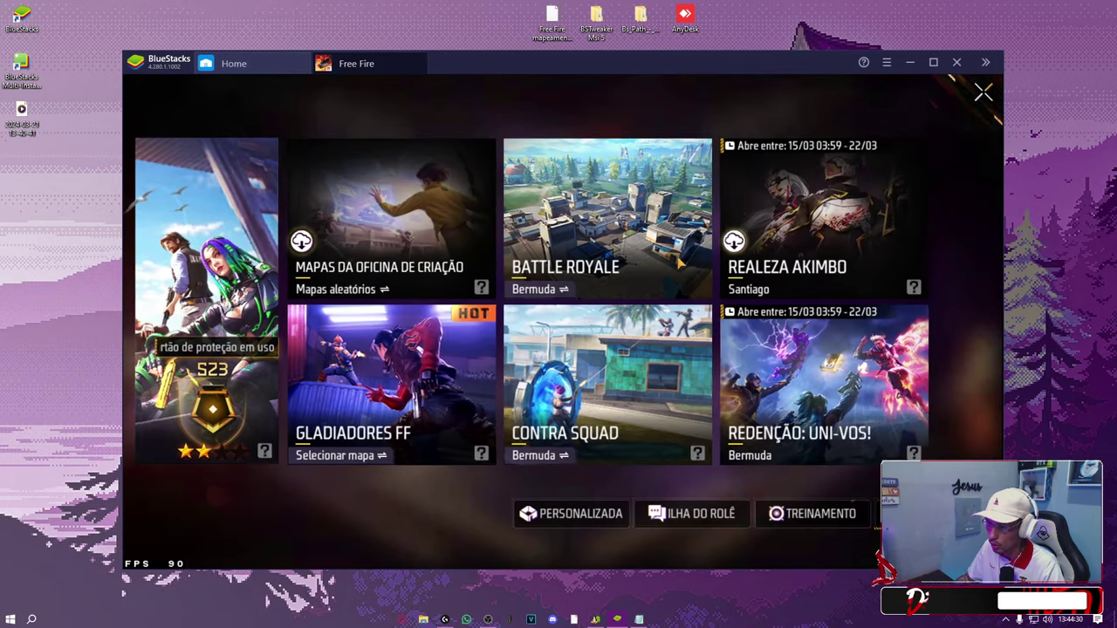
click(620, 240)
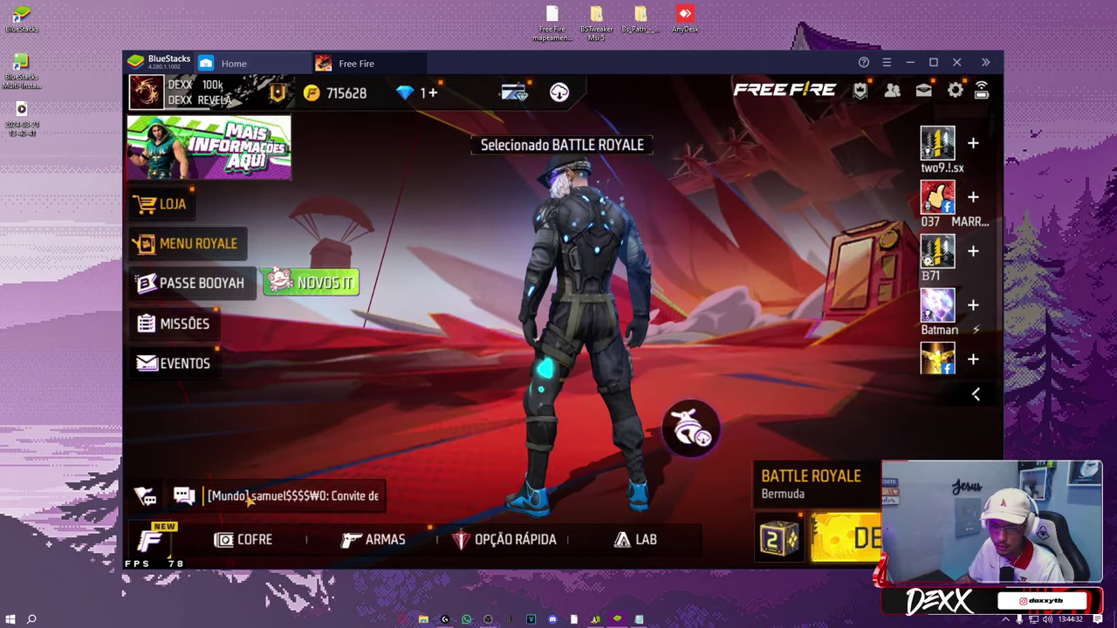
- Set the emulator engine's frame rate to 240 FPS and save the settings
click(887, 63)
click(868, 88)
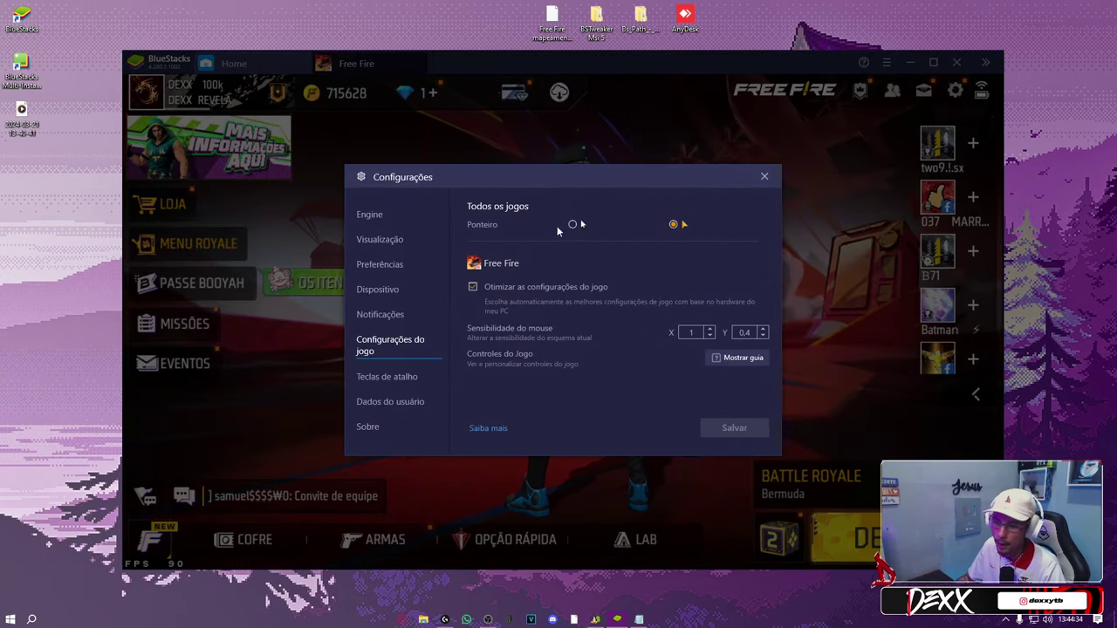
click(369, 218)
scroll(628, 316, down, 6)
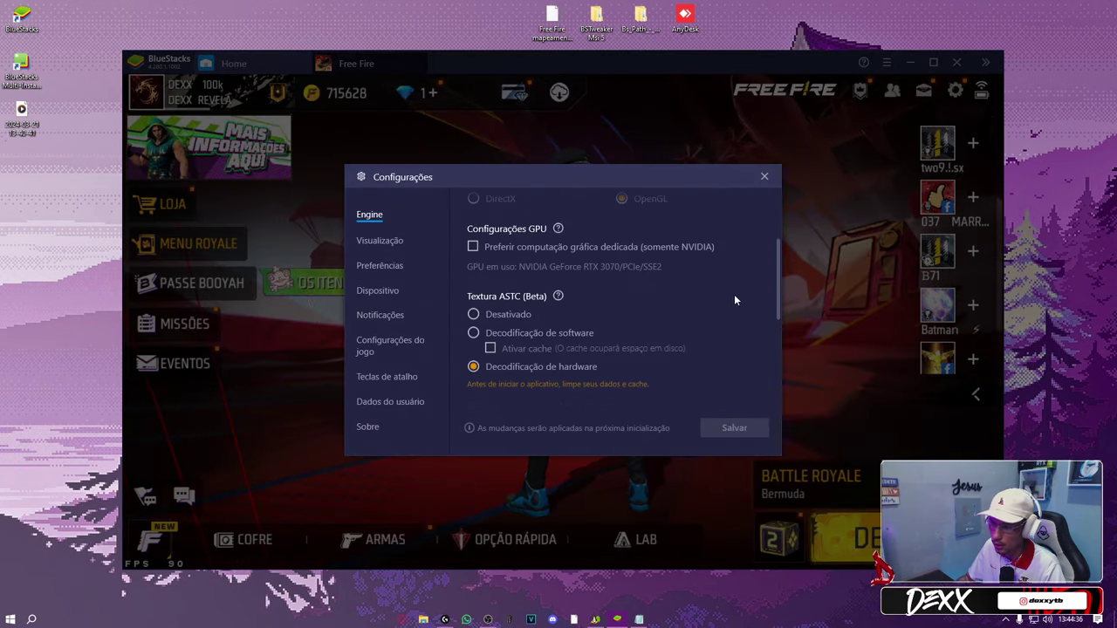
drag(631, 334, 733, 348)
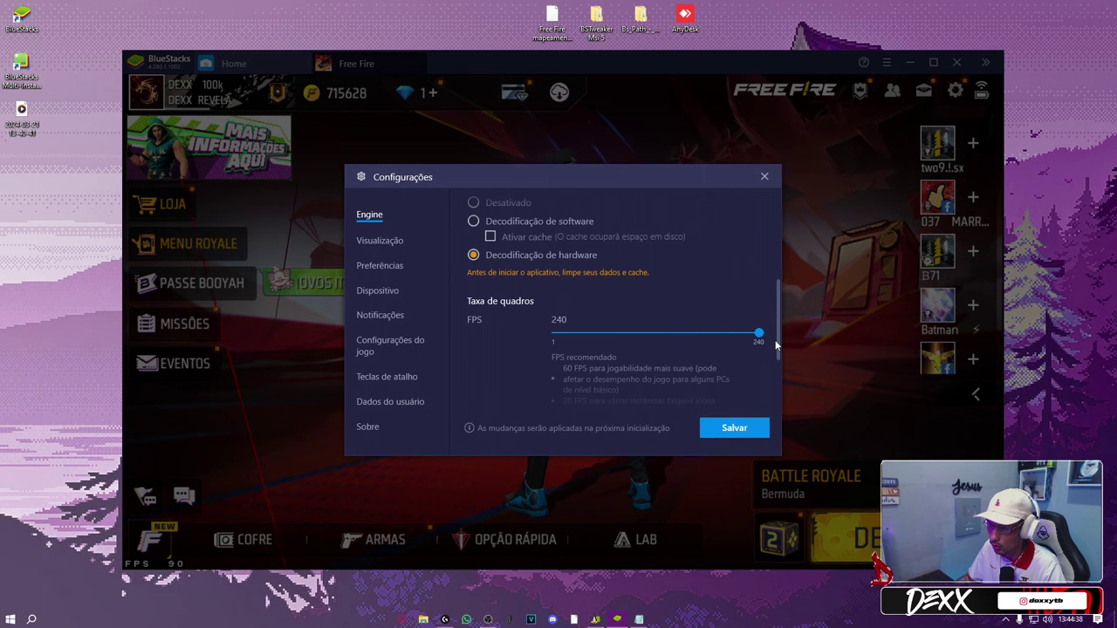
click(727, 428)
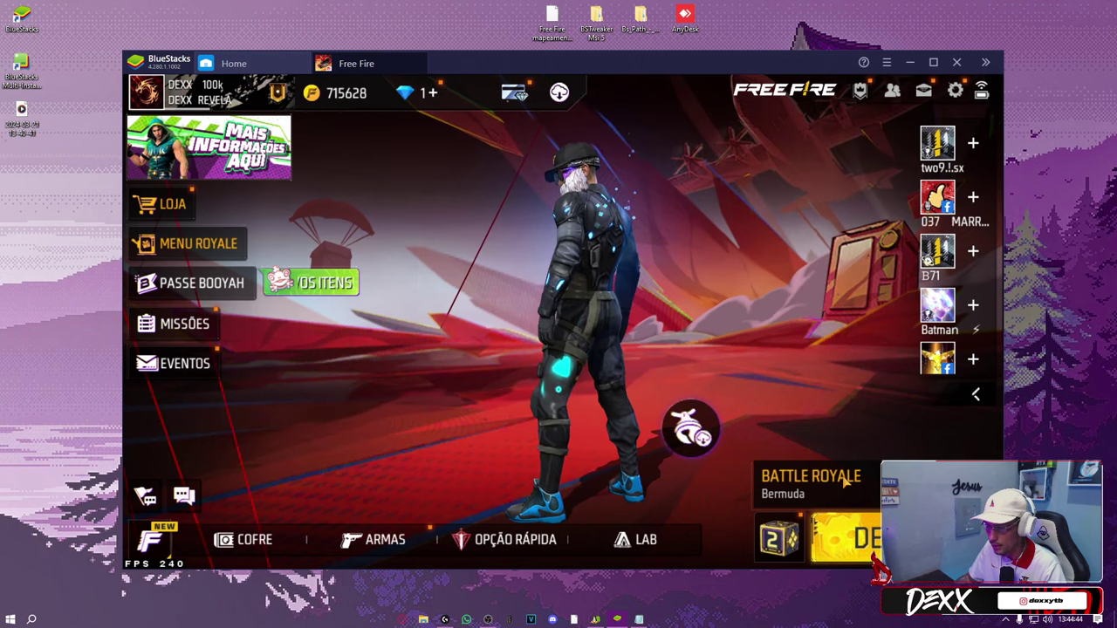
- Start the Battle Royale match and move the character around the waiting area
click(843, 536)
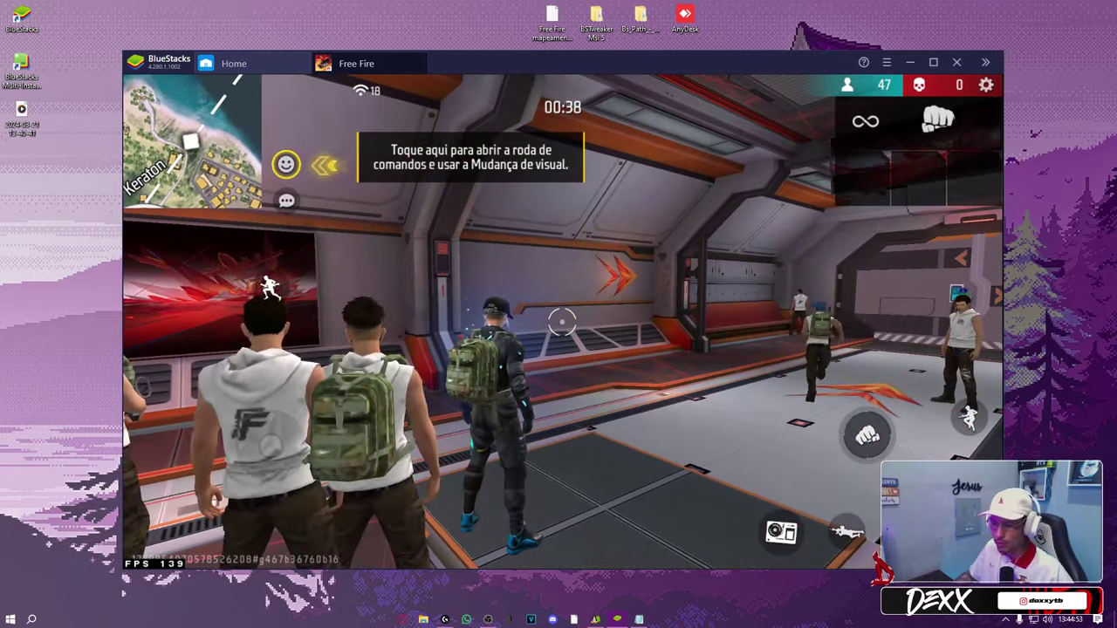
click(335, 219)
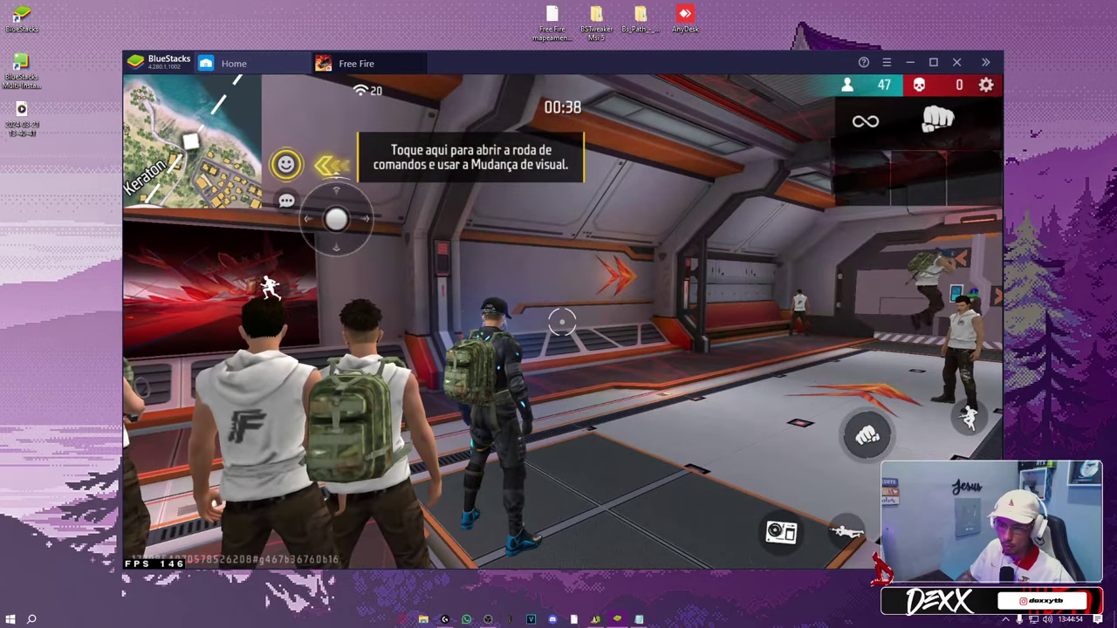
key(w)
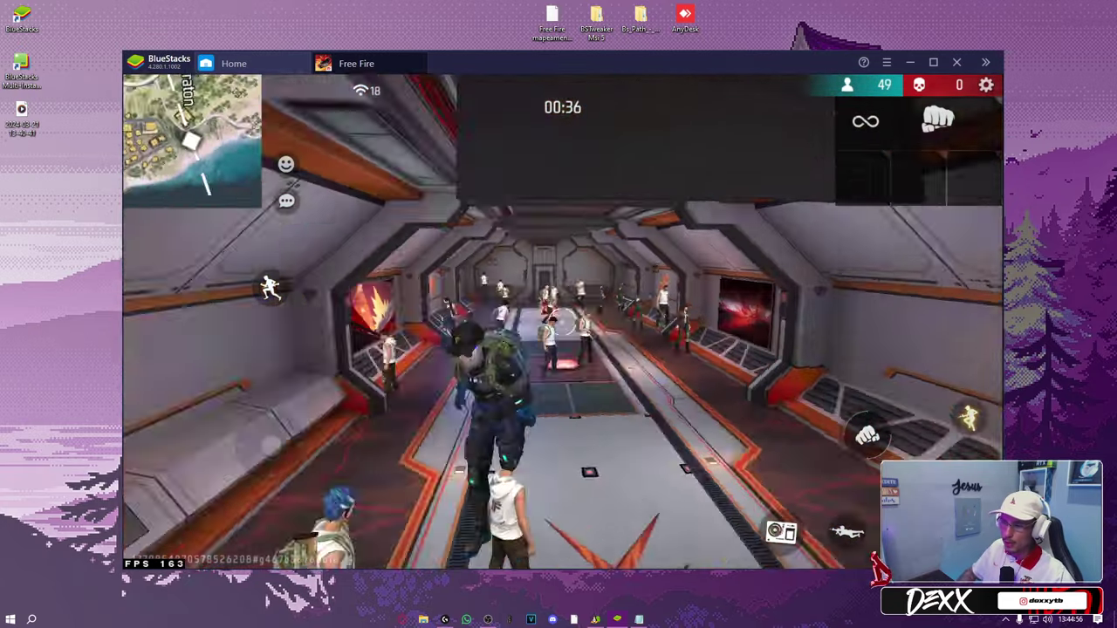
key(w)
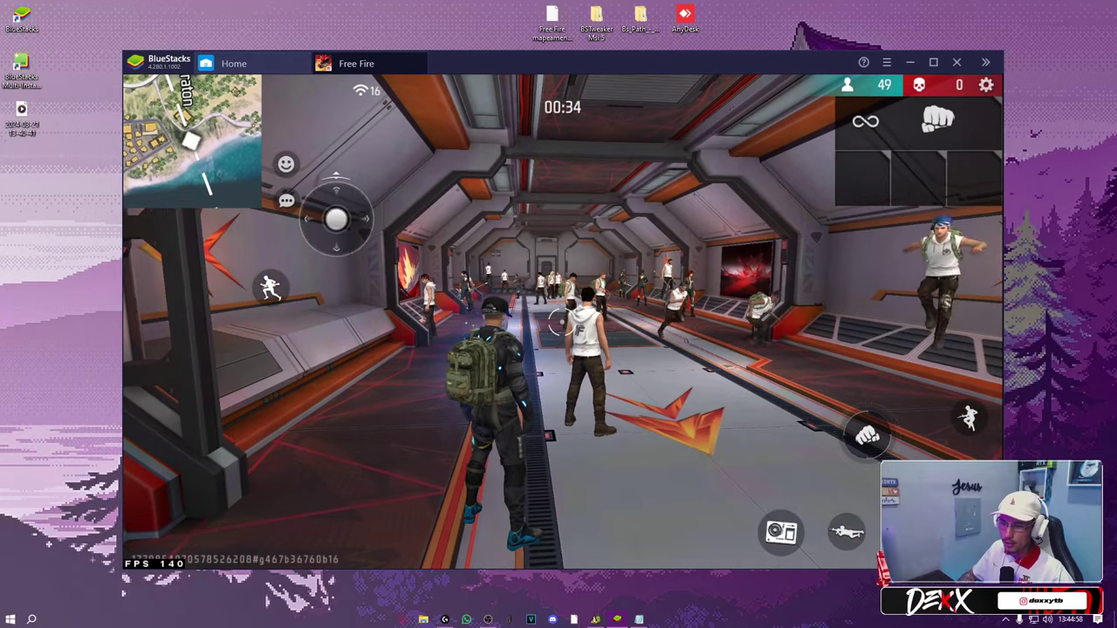
key(F1)
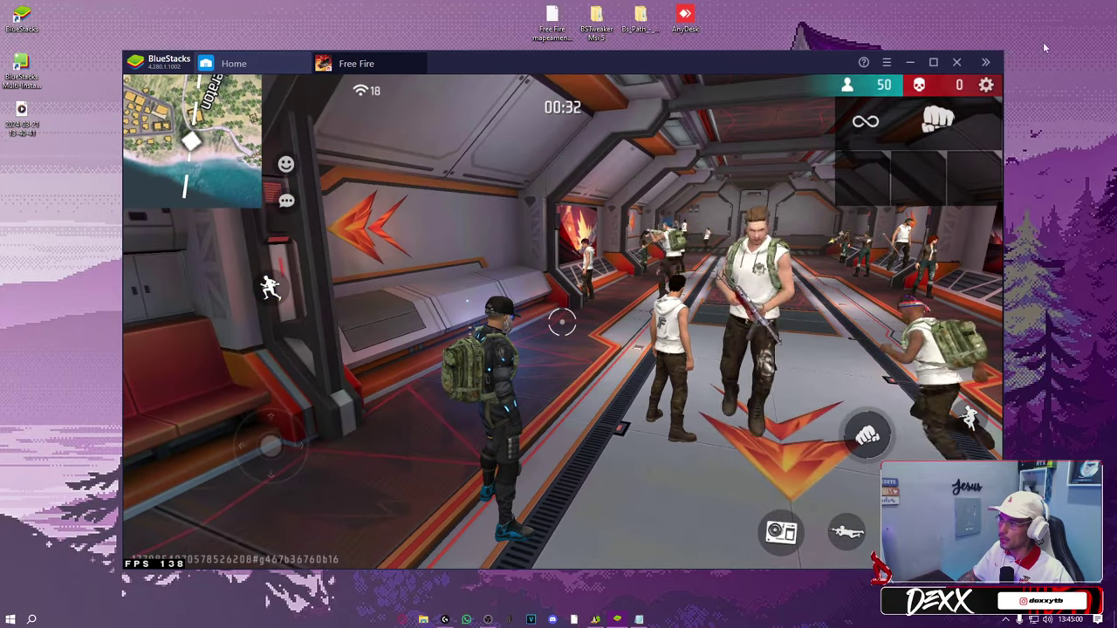
- Open the advanced game controls editor and delete the T control and the one just below it beside the minimap
click(986, 63)
click(1021, 178)
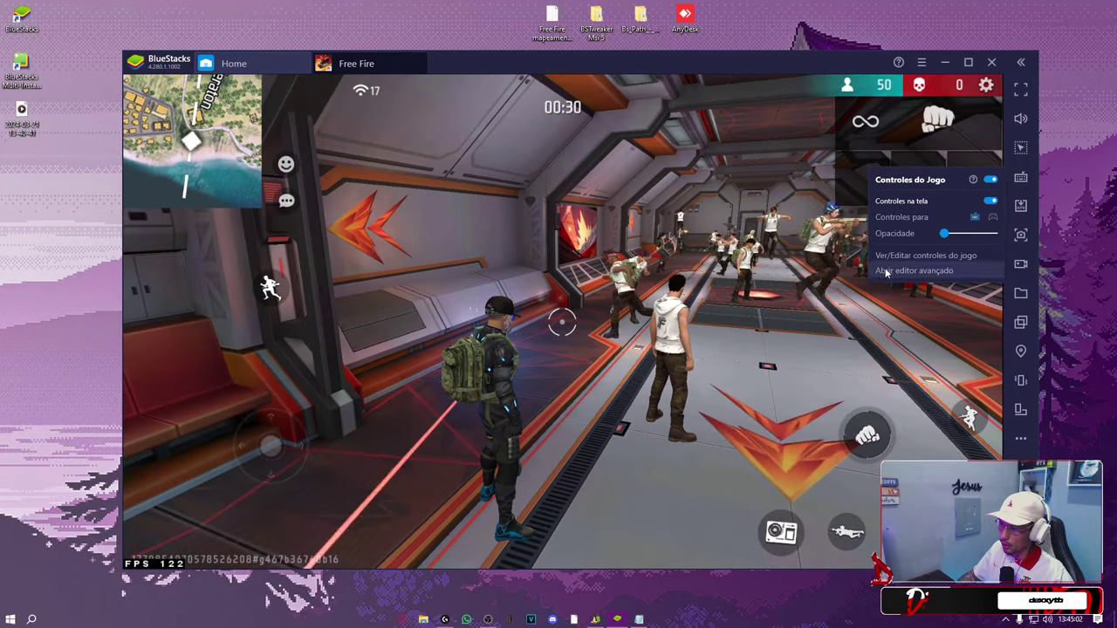
click(885, 269)
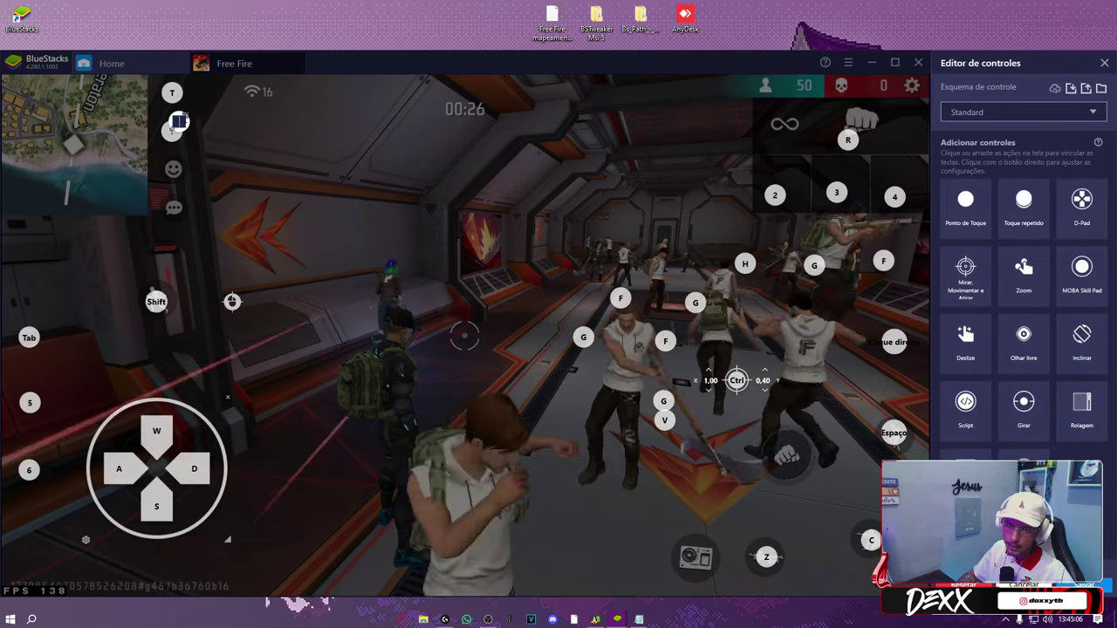
click(179, 124)
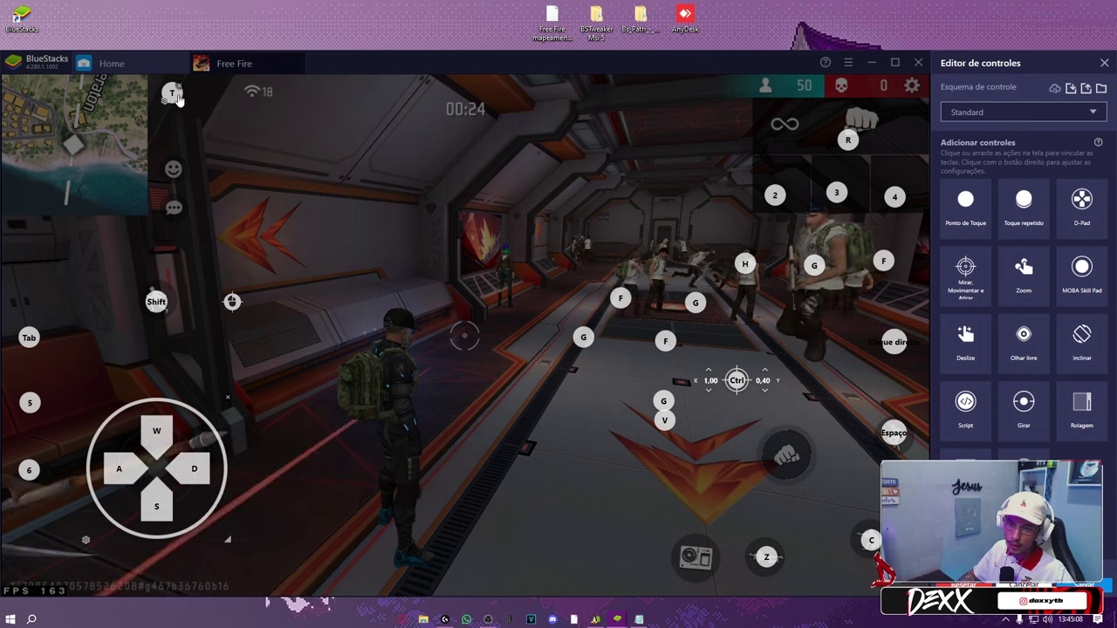
click(179, 87)
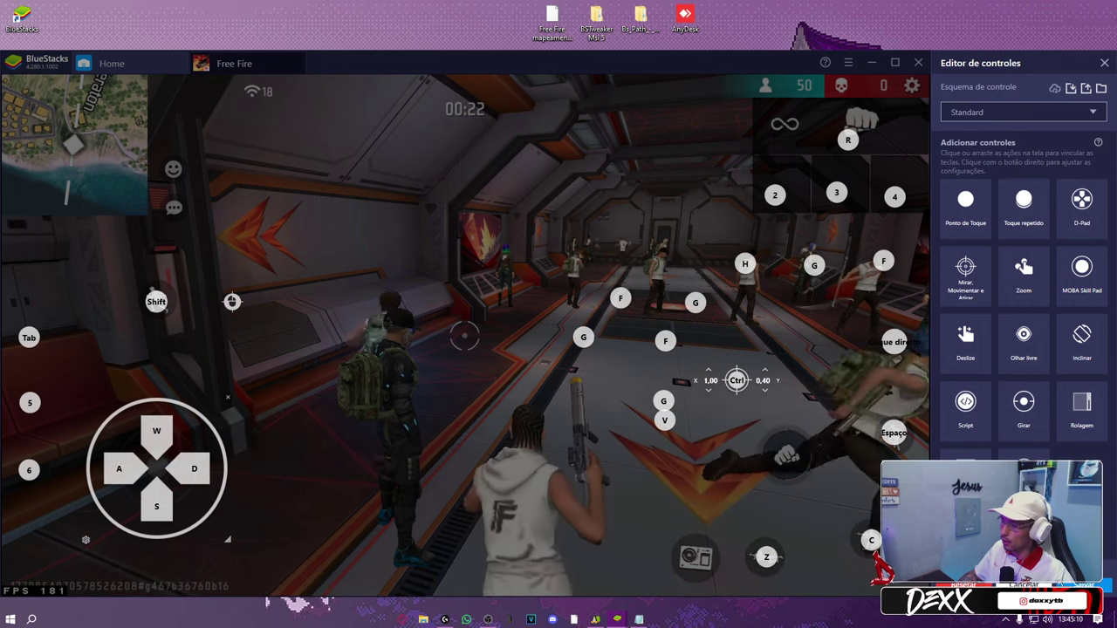
- Move controls 2 and 3 to the second and third weapon slots, rebind 4 to Shift, add 1 on the first slot, and close the editor
mouse_move(775, 197)
mouse_down()
mouse_move(843, 177)
mouse_move(898, 178)
mouse_move(903, 199)
mouse_up()
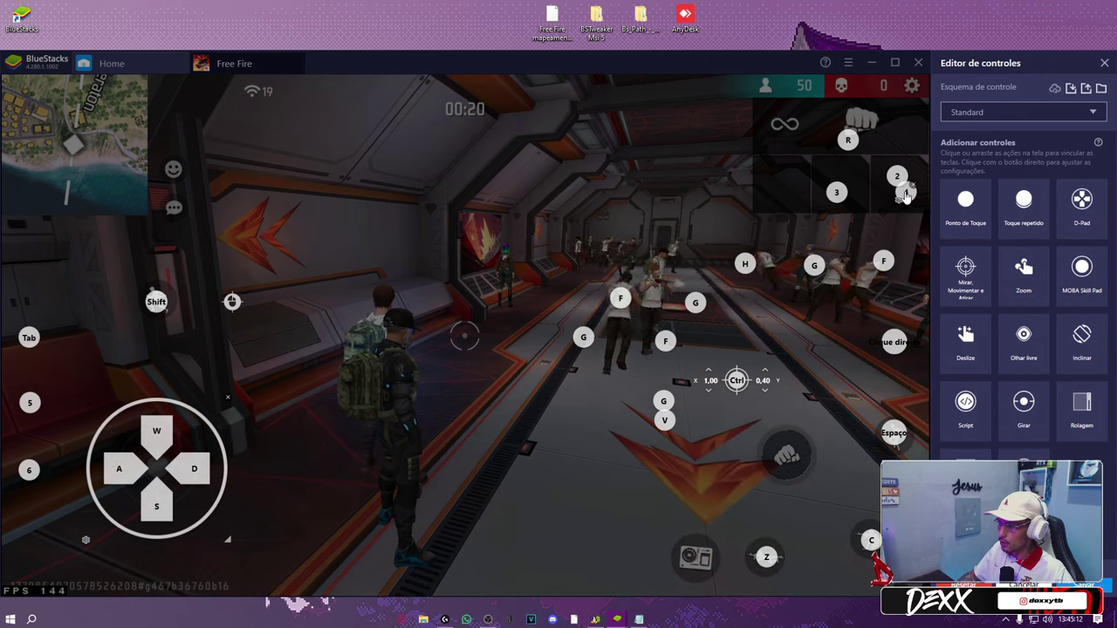
key(shift)
click(898, 178)
mouse_move(849, 194)
mouse_down()
mouse_move(898, 196)
mouse_move(835, 186)
mouse_up()
click(776, 186)
key(1)
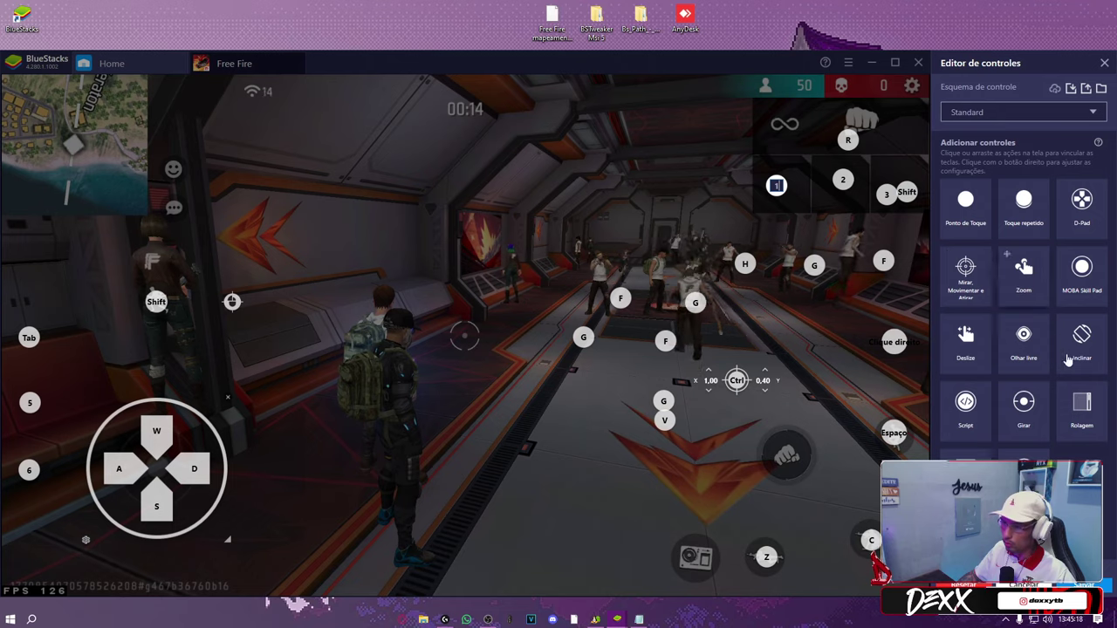
click(1103, 63)
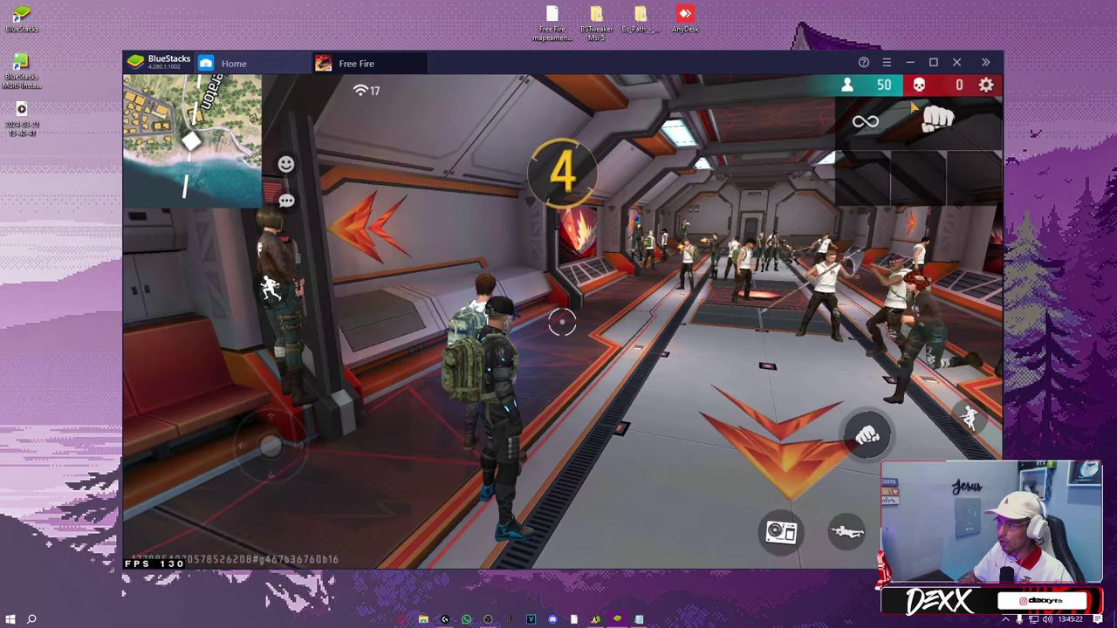
- Review the Engine settings for graphics renderer, GPU, ASTC texture, frame rate and ABI
click(887, 63)
click(816, 95)
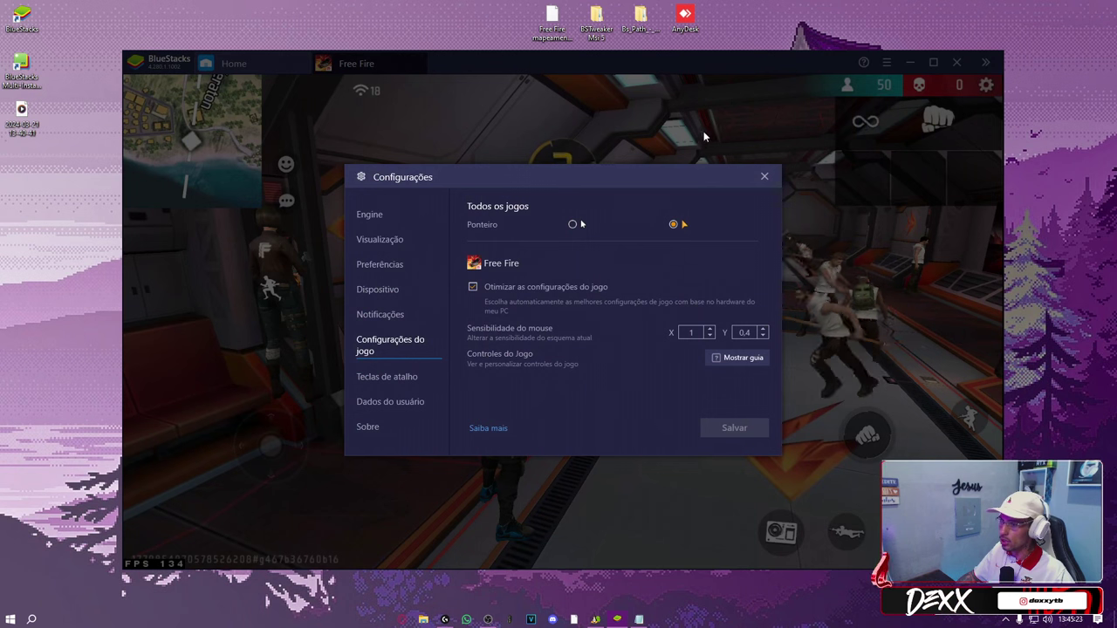
click(367, 215)
scroll(611, 288, down, 3)
scroll(614, 266, up, 1)
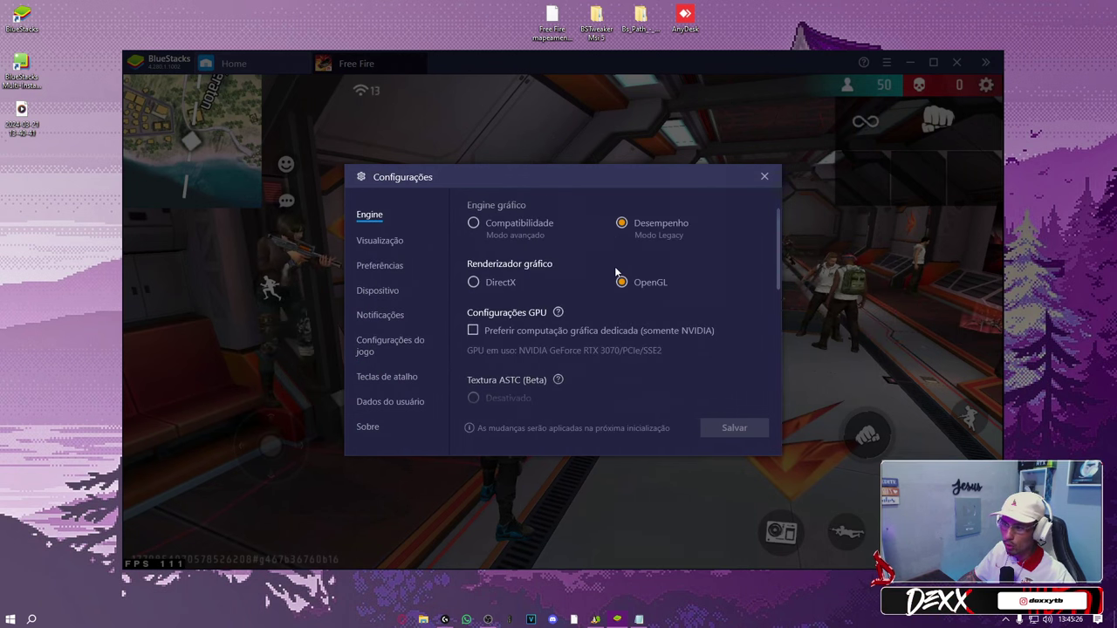
scroll(611, 288, down, 1)
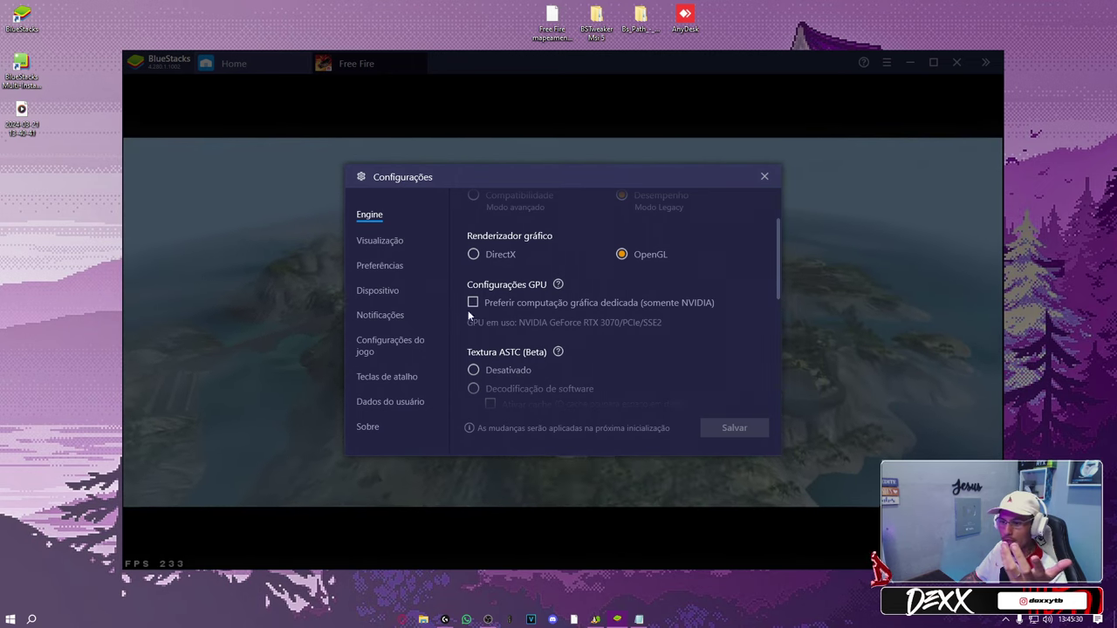
scroll(576, 340, down, 2)
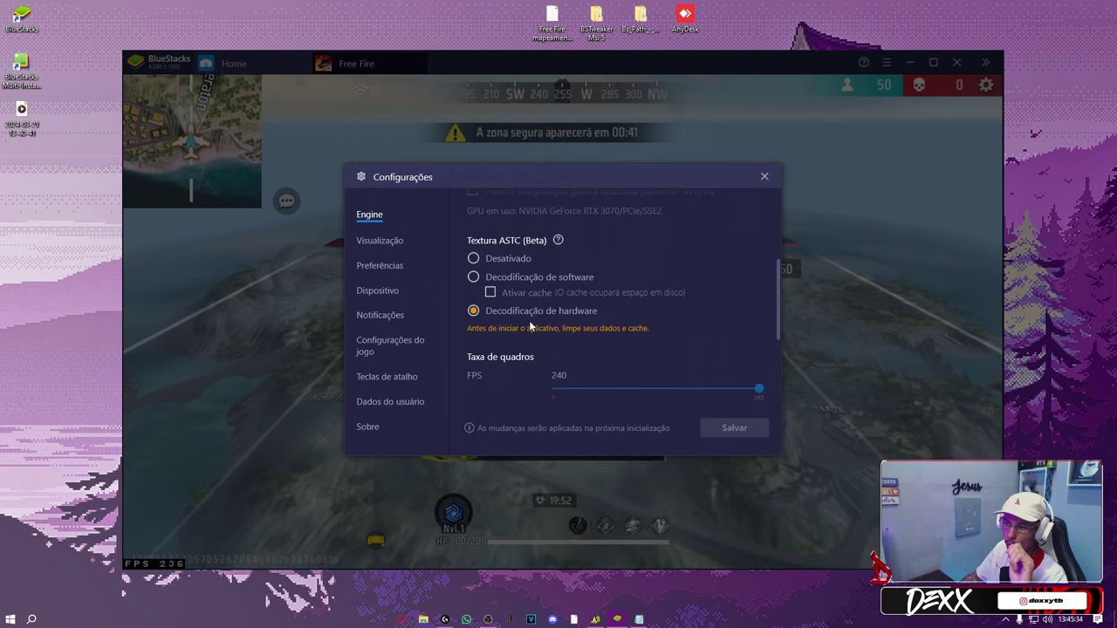
scroll(658, 308, down, 2)
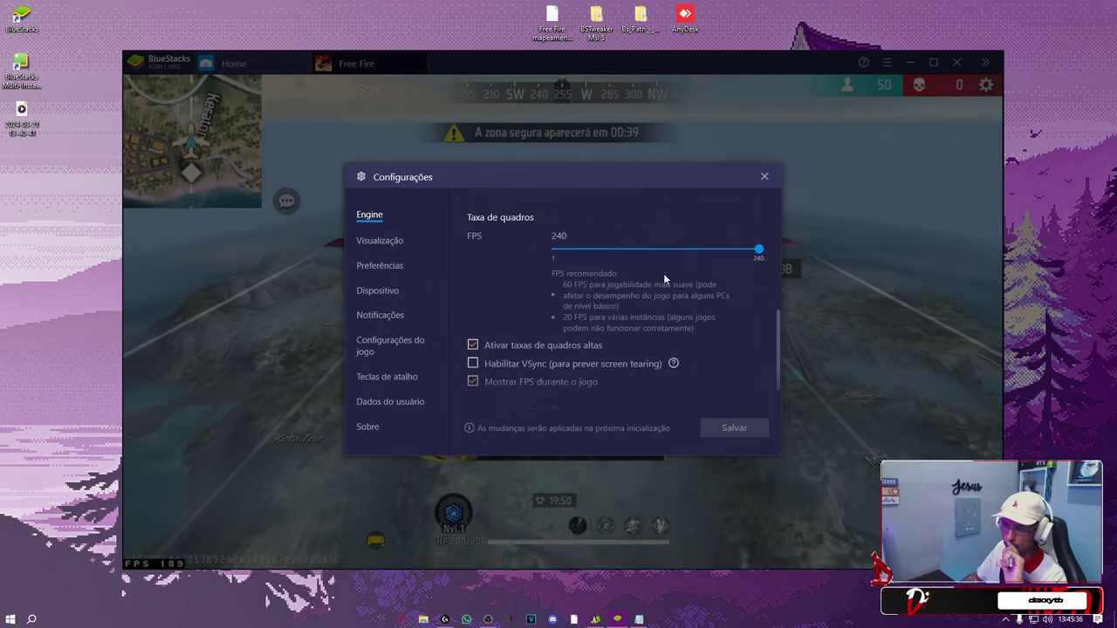
scroll(564, 330, down, 1)
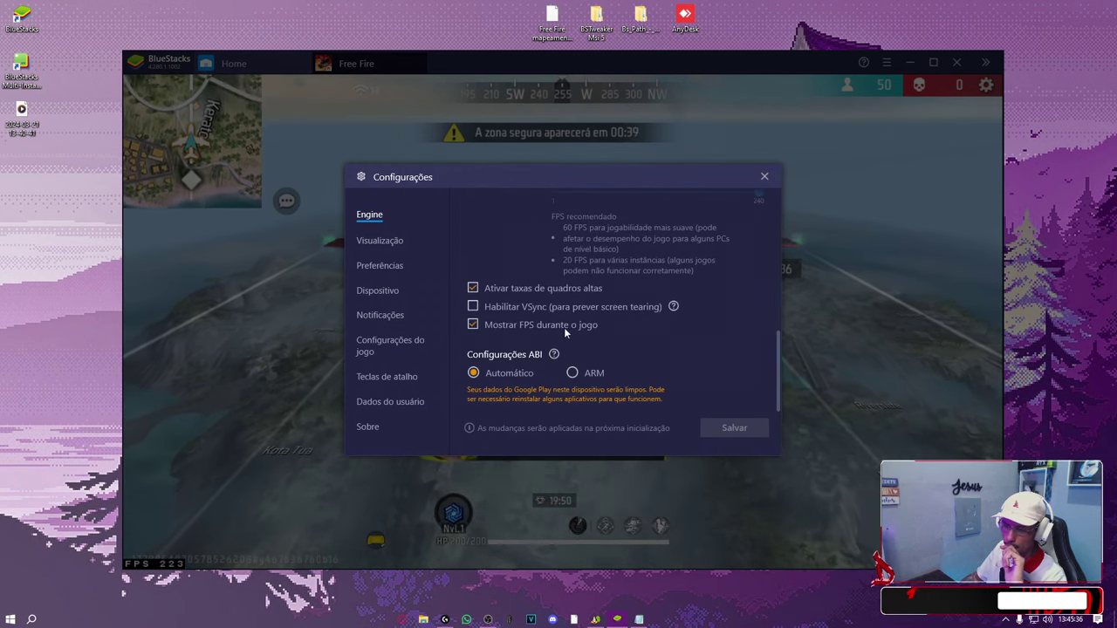
- Review the display resolution and DPI, preferences, device profile and notification settings
click(379, 240)
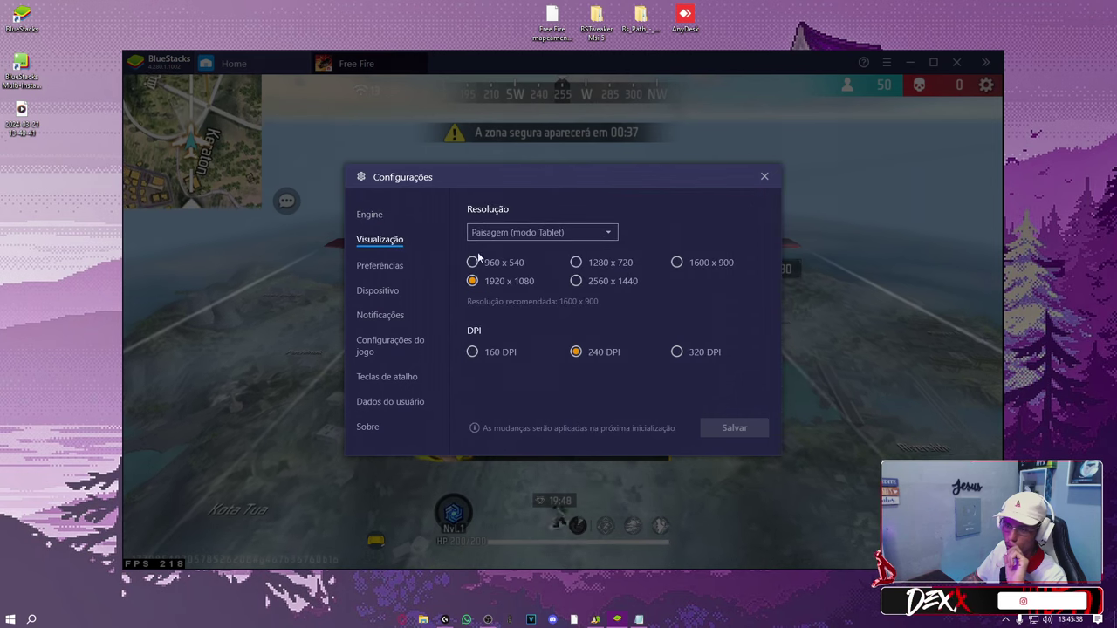
click(363, 265)
scroll(602, 229, down, 5)
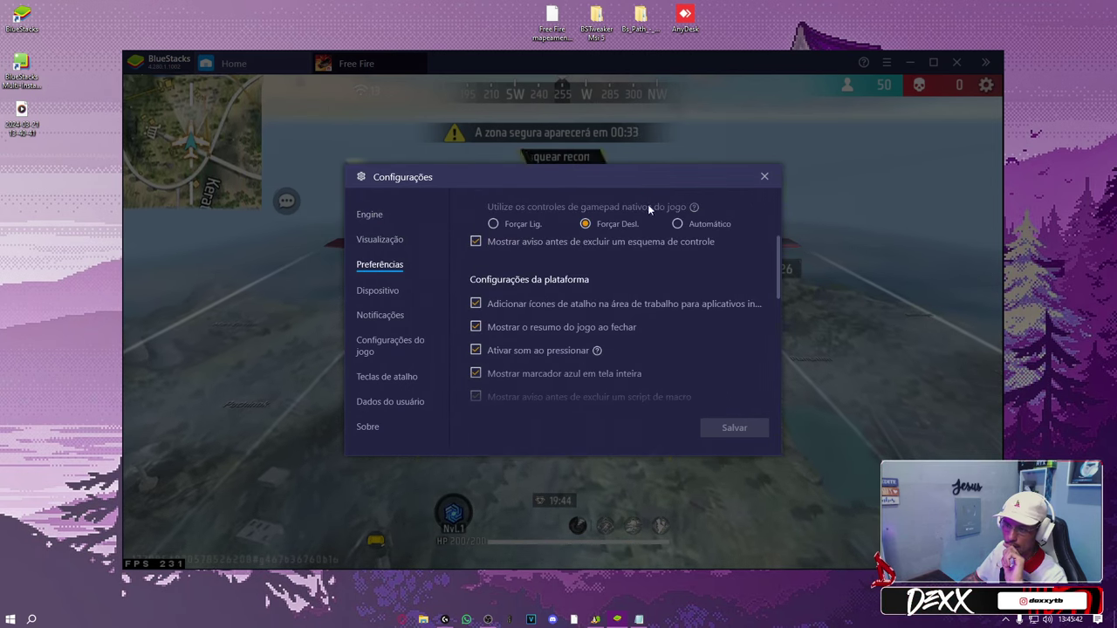
click(377, 289)
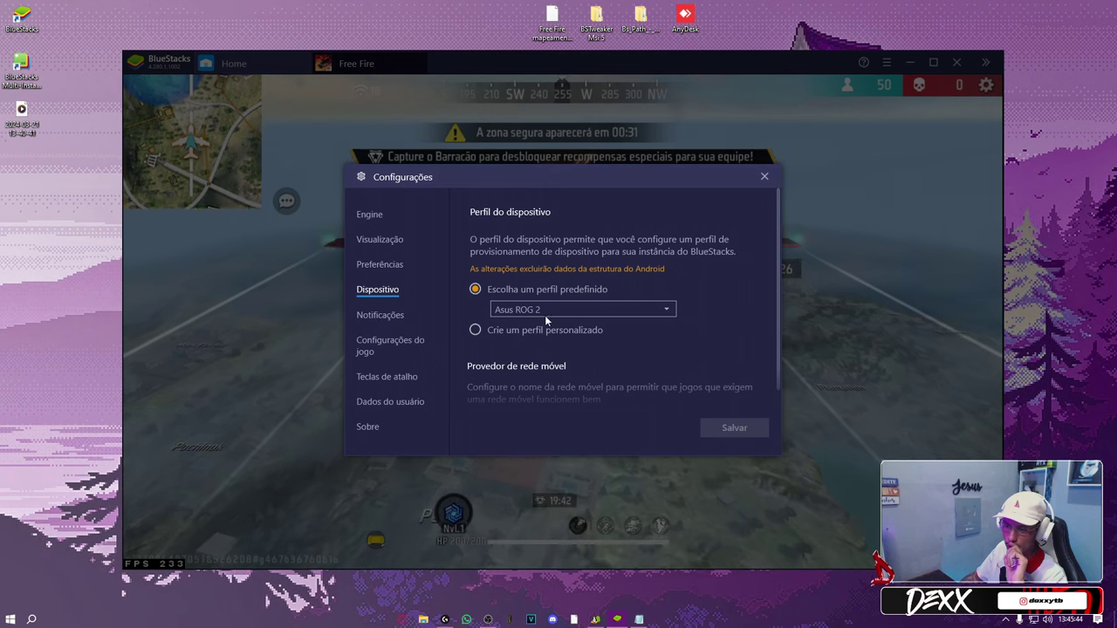
click(380, 315)
click(378, 348)
click(381, 314)
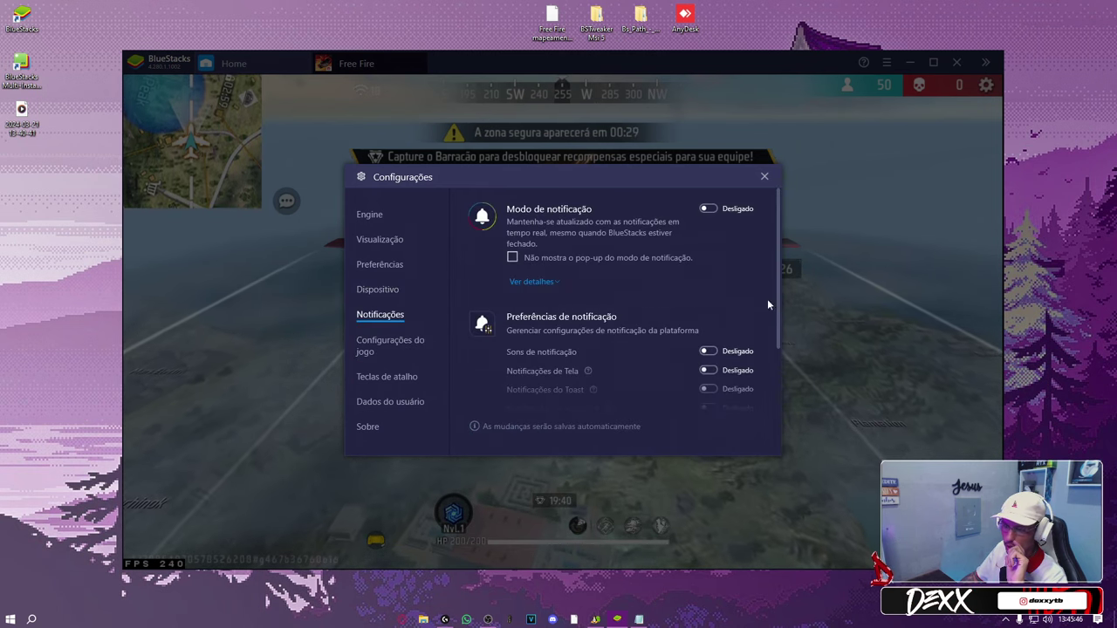
scroll(686, 303, down, 2)
- Clear the window shortcuts except the full-screen toggle, plus the system and Android action shortcuts, check the user data options, and close the settings
click(380, 375)
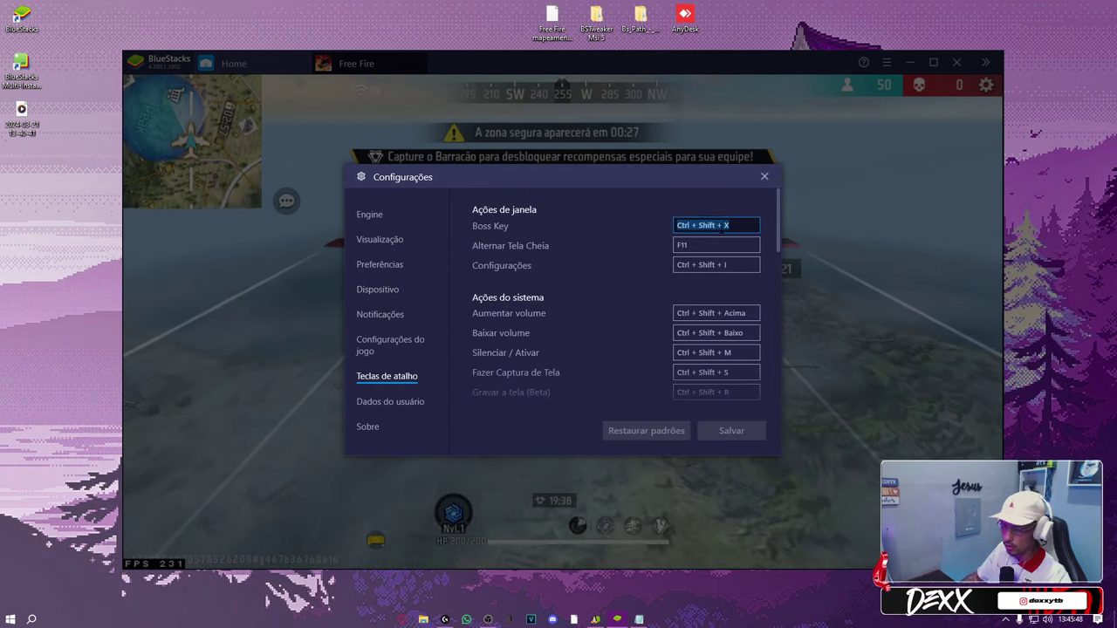
click(716, 264)
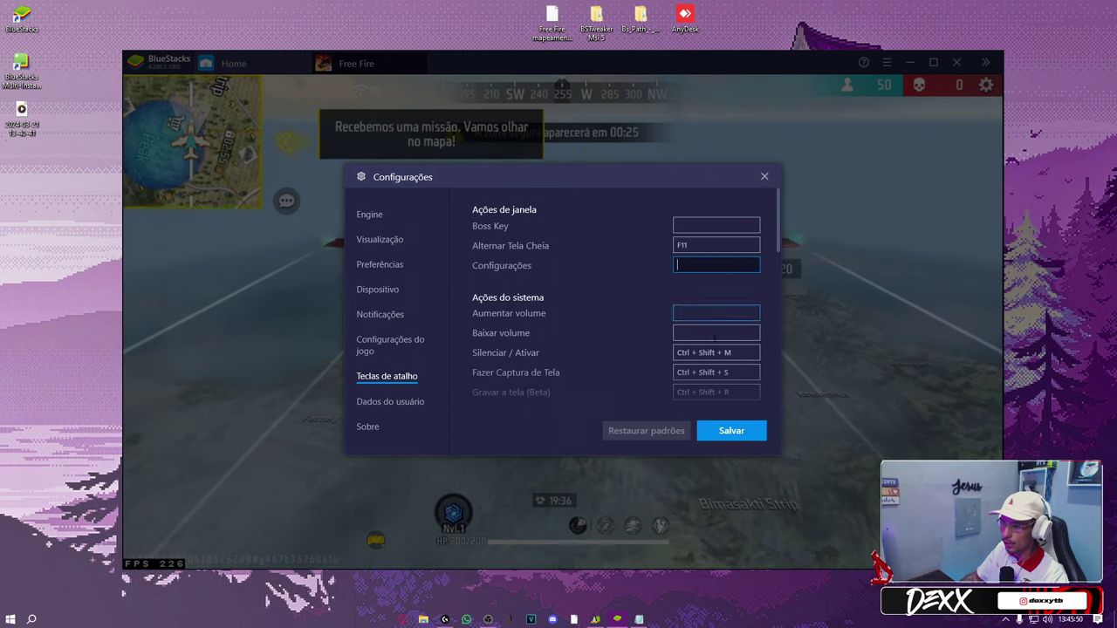
scroll(711, 417, down, 3)
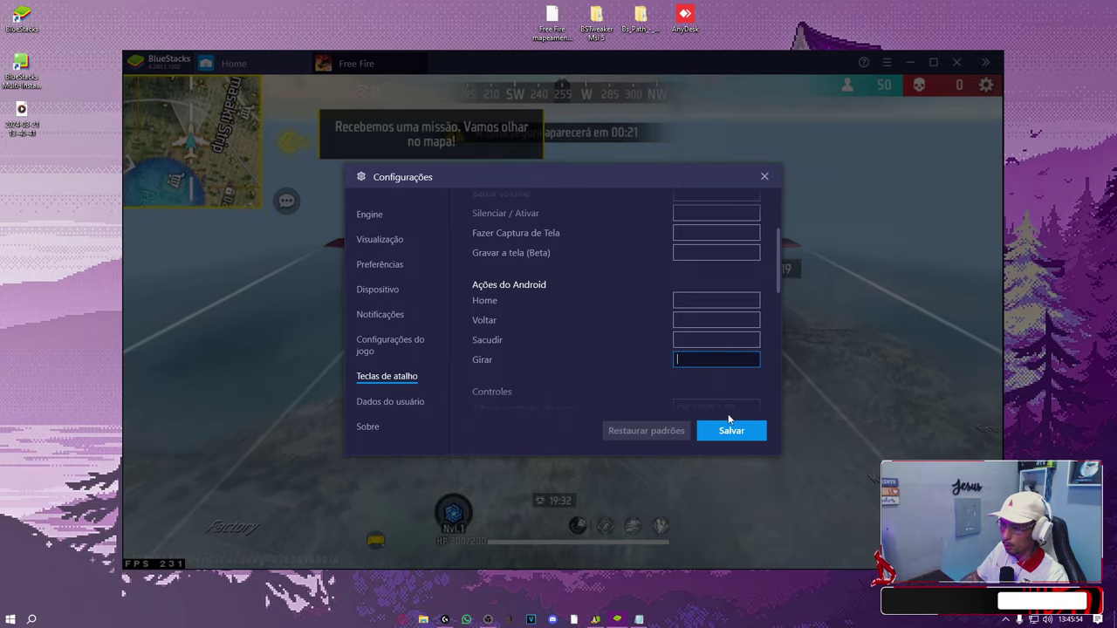
click(408, 401)
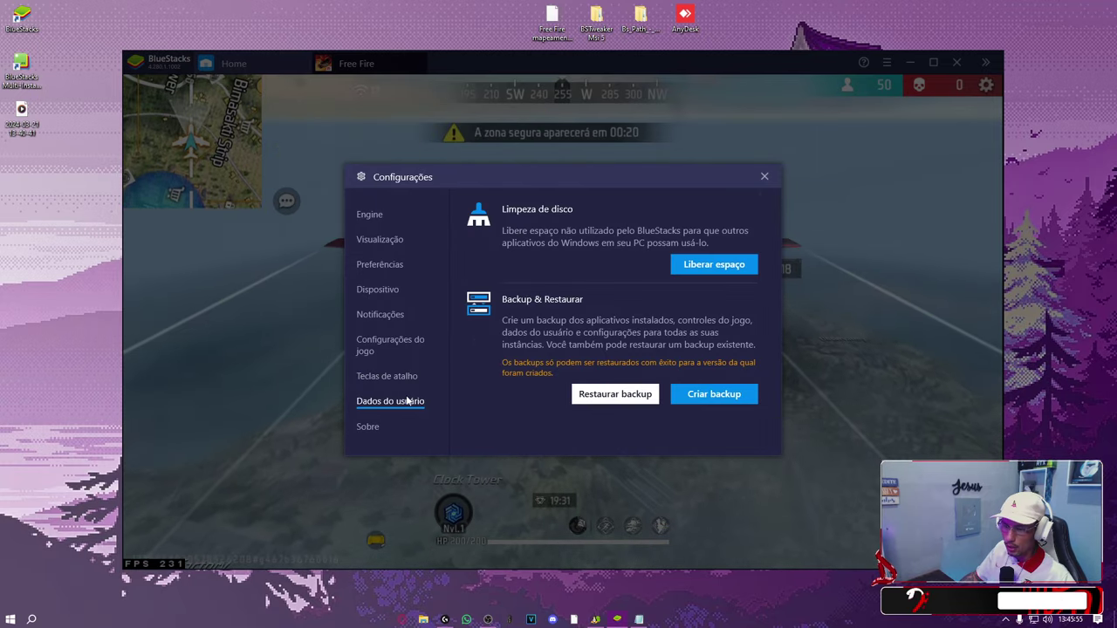
click(765, 177)
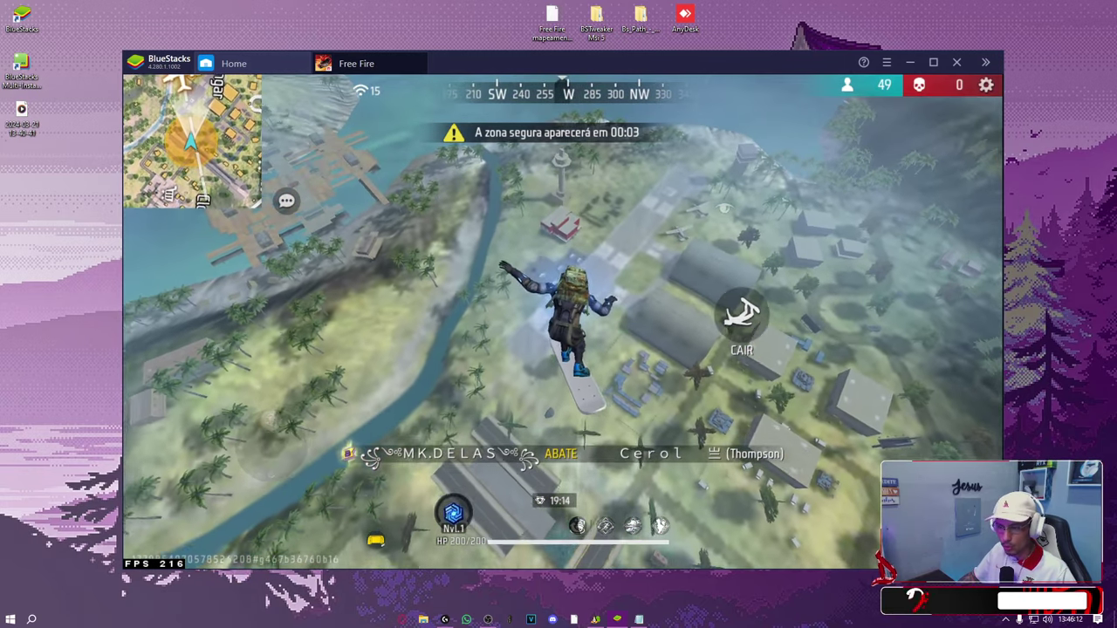
- Parachute down beside the parking lot near Hangar and pick up the M1014 shotgun and nearby loot
key(w)
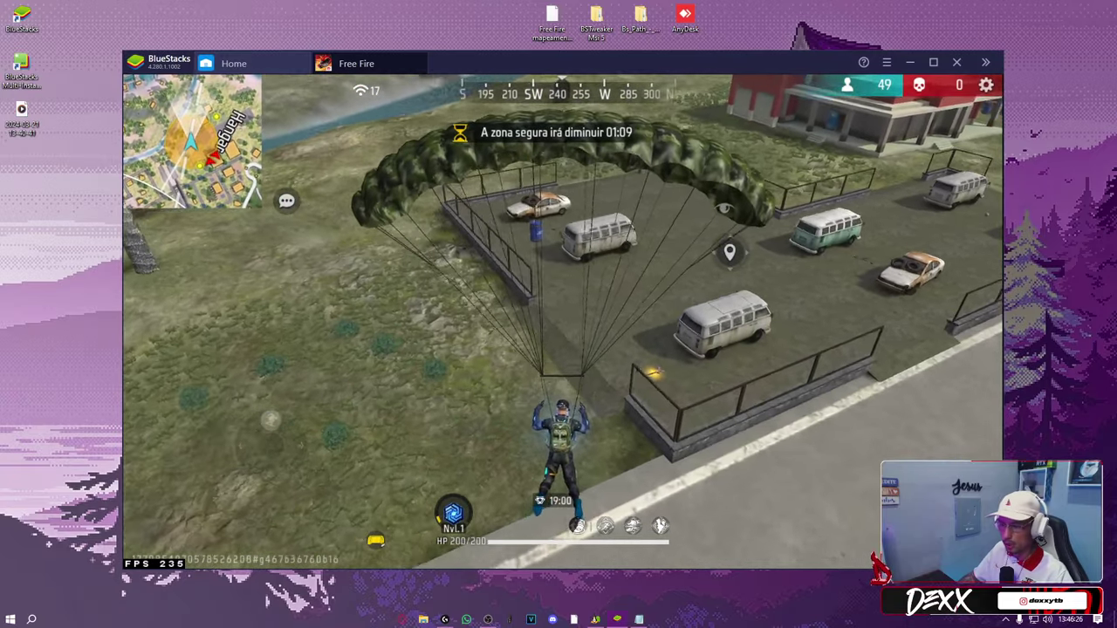
key(w)
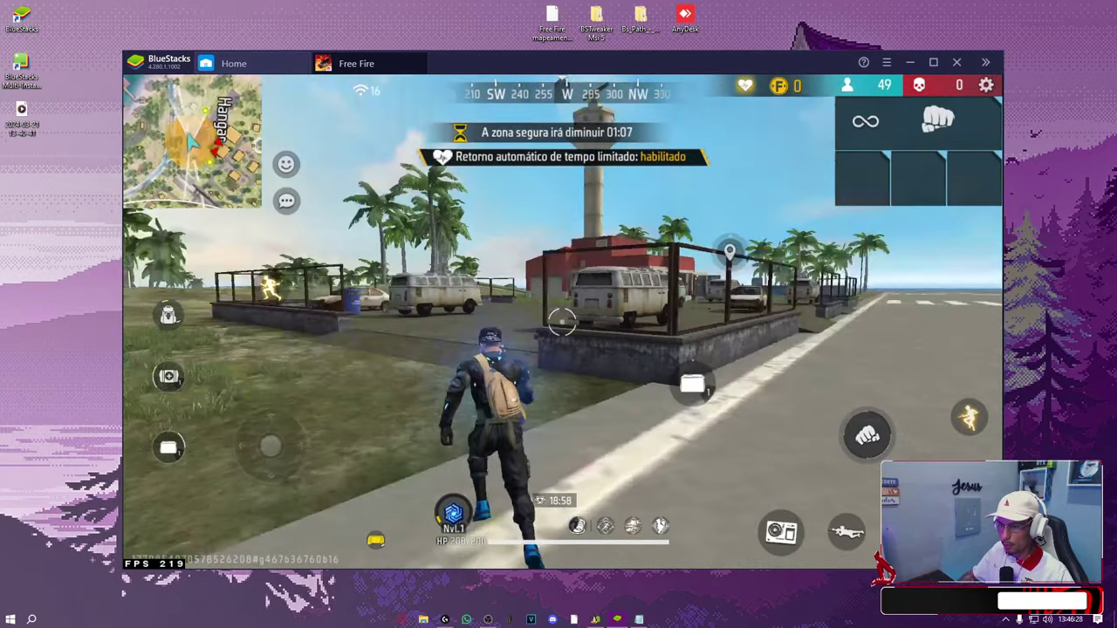
key(a)
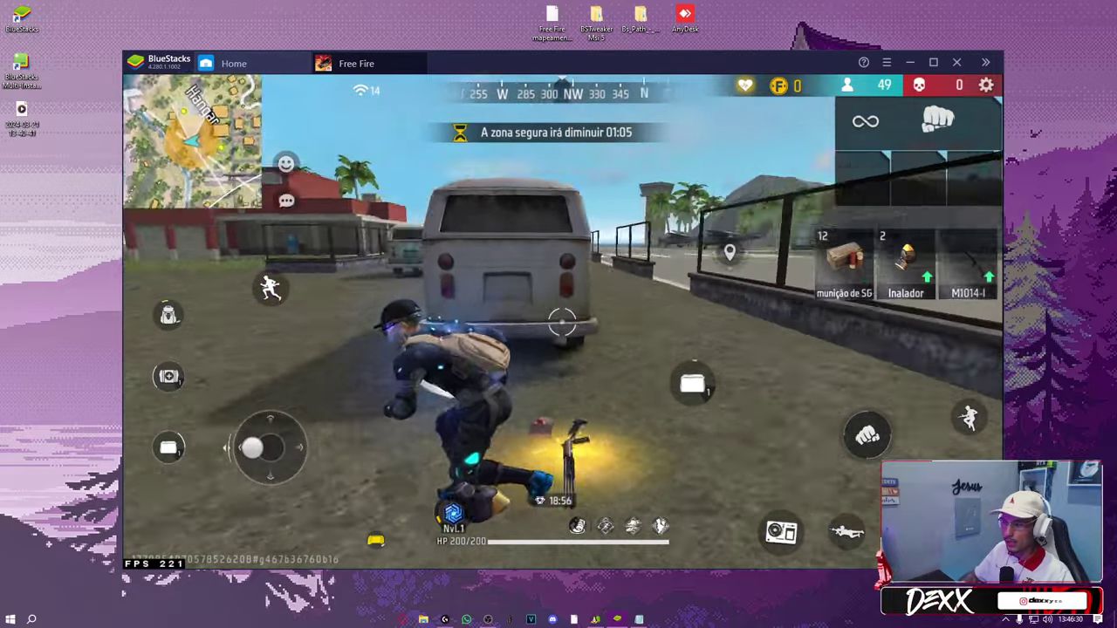
key(f)
key(f)
- Run across the parking lot with fists out and collect the submachine gun and equipment near the rusted car
key(w)
key(3)
key(w)
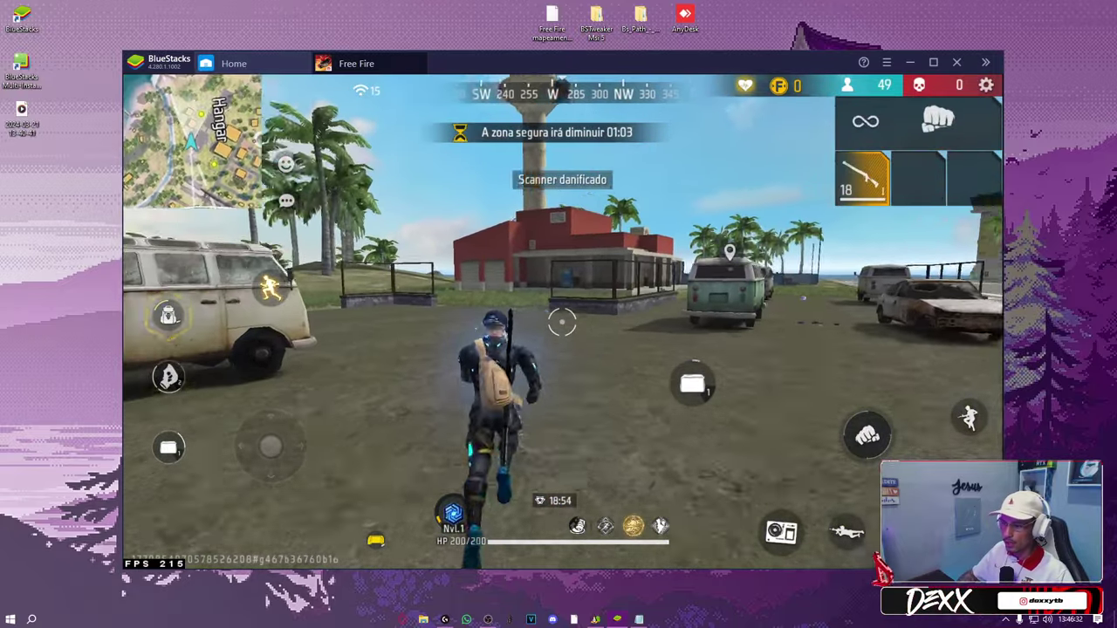
key(w)
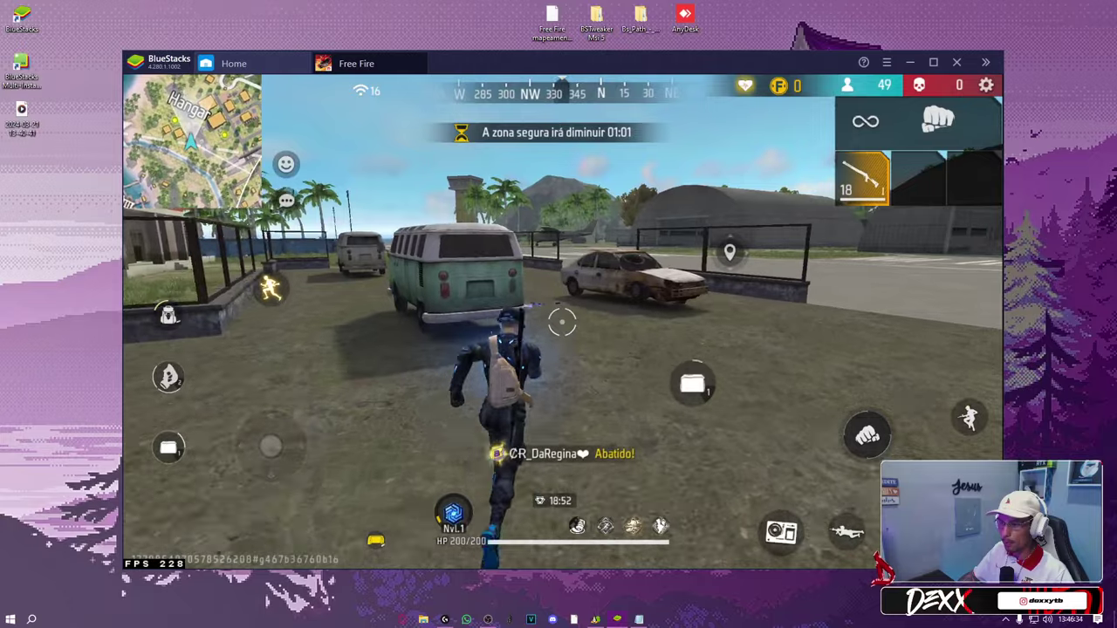
key(f)
key(f)
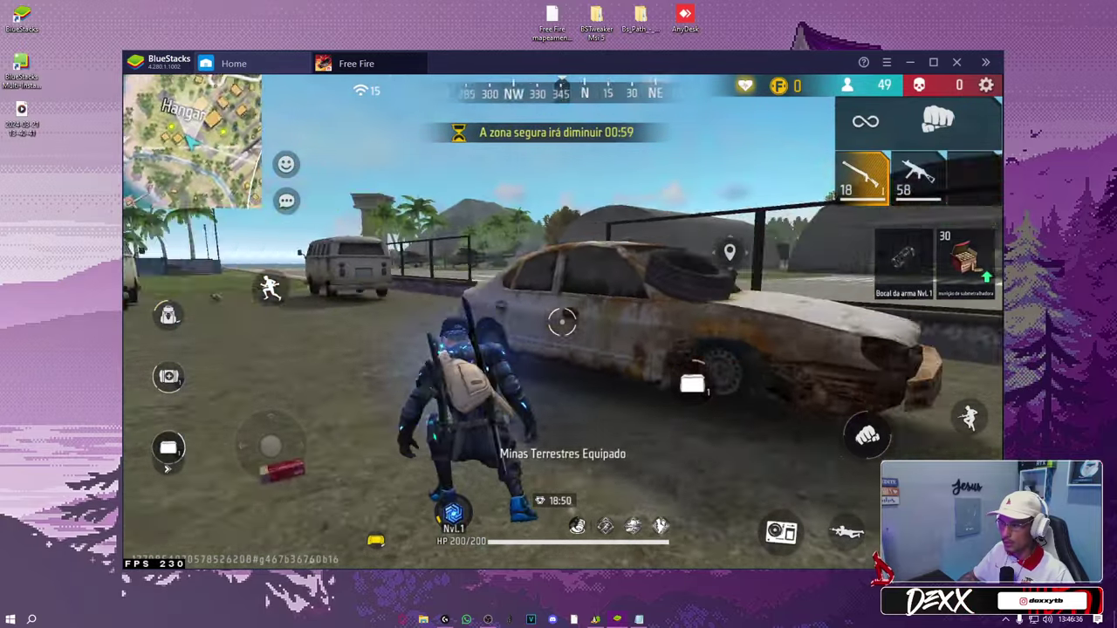
- Equip the submachine gun, aim through its sight and fire at the distant enemy in front of the hangar
key(w)
key(2)
right_click(562, 323)
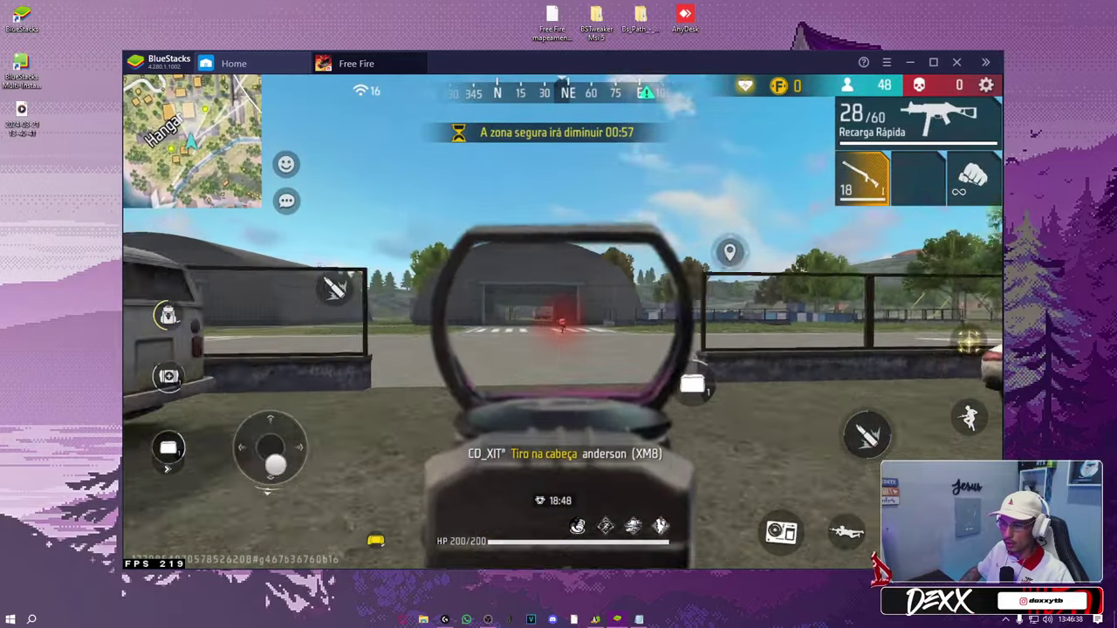
click(562, 323)
right_click(562, 323)
key(s)
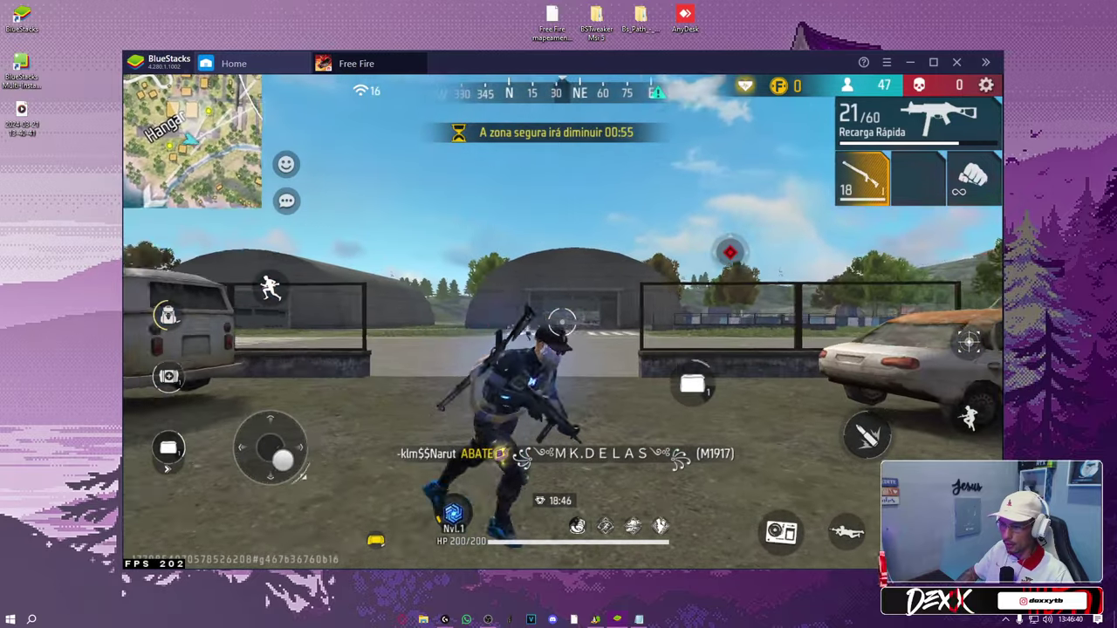
- Test movement in all directions in the parking lot, and aim and fire at the enemy beside the ice wall
key(w)
key(s)
key(a)
key(d)
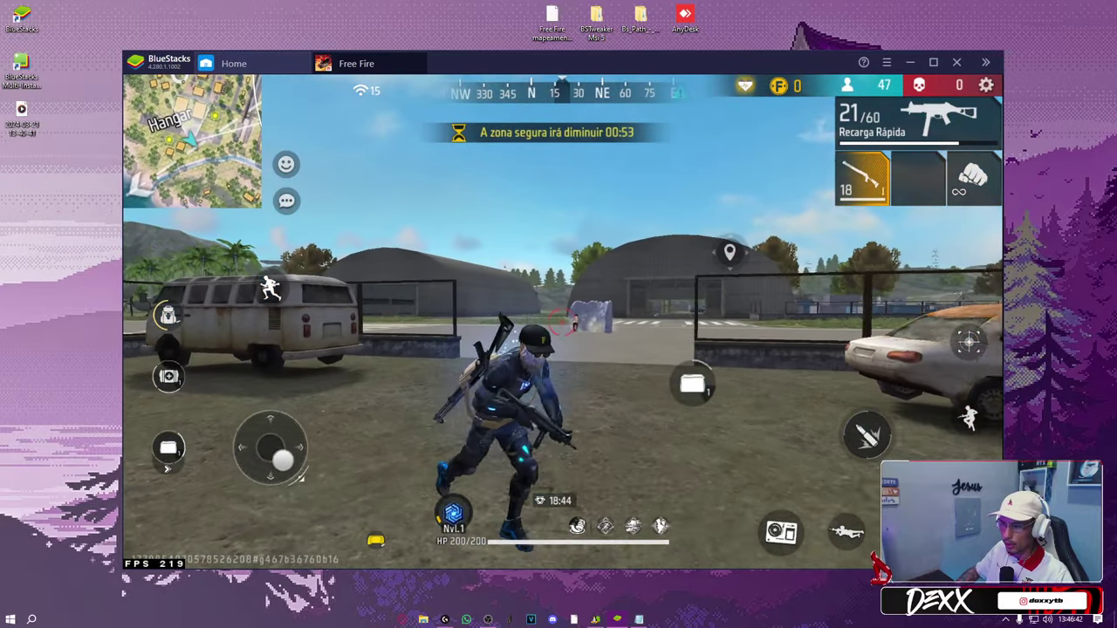
right_click(562, 323)
click(562, 323)
right_click(562, 322)
- Switch to fists, take cover behind the van and free the mouse cursor from the game
key(3)
key(w)
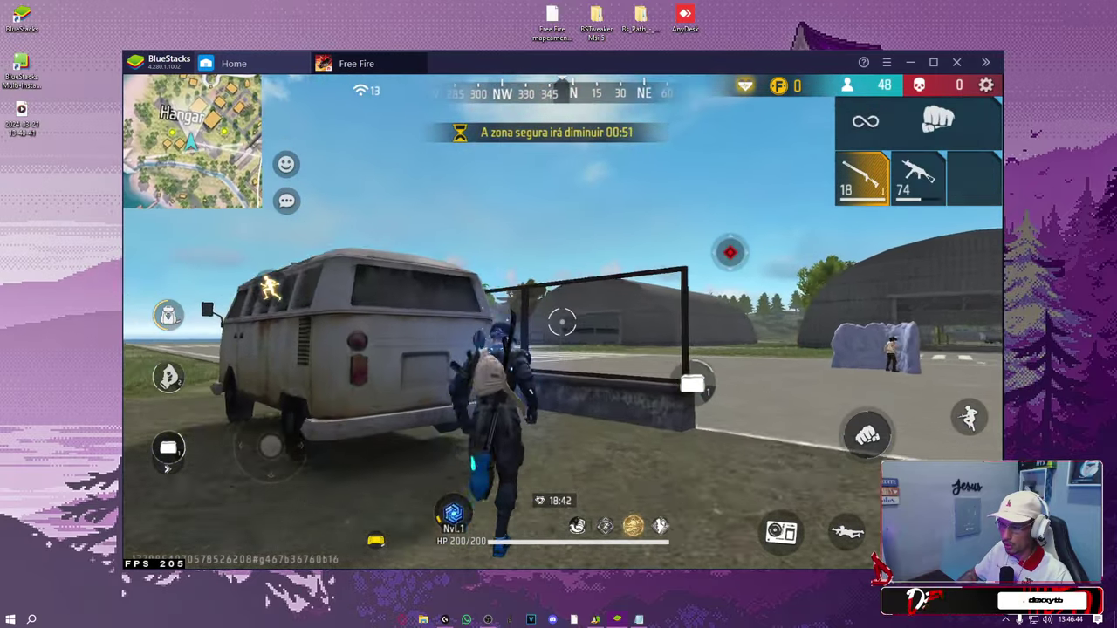
key(a)
key(s)
key(w)
key(F1)
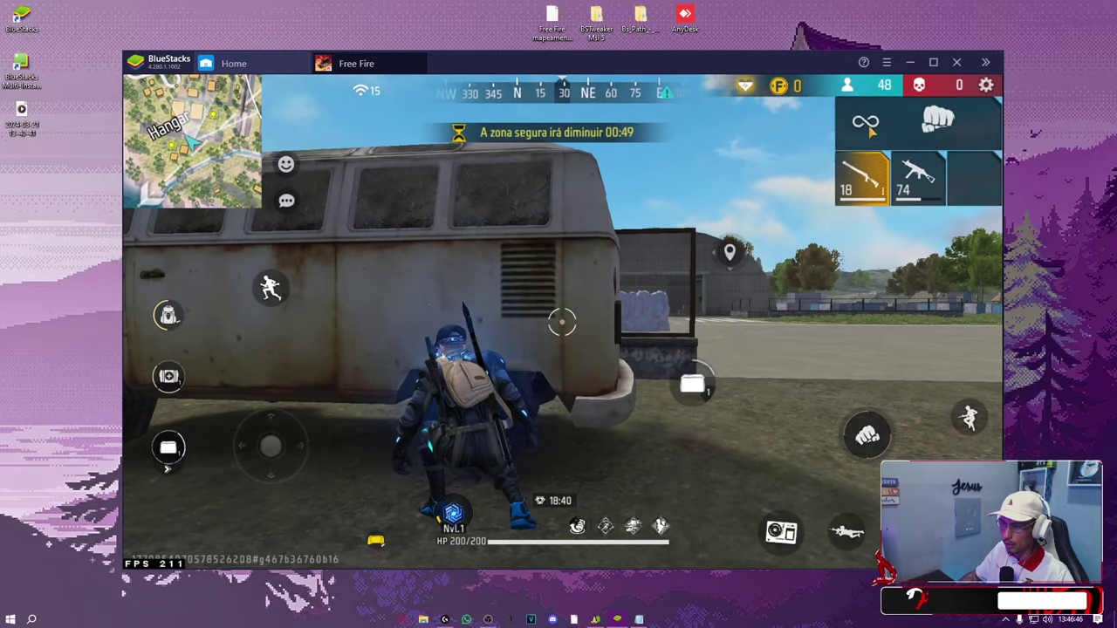
- Open the controls editor, shift the mouse fire control slightly sideways, look through the available controls and close the editor
click(987, 63)
click(1020, 178)
click(951, 271)
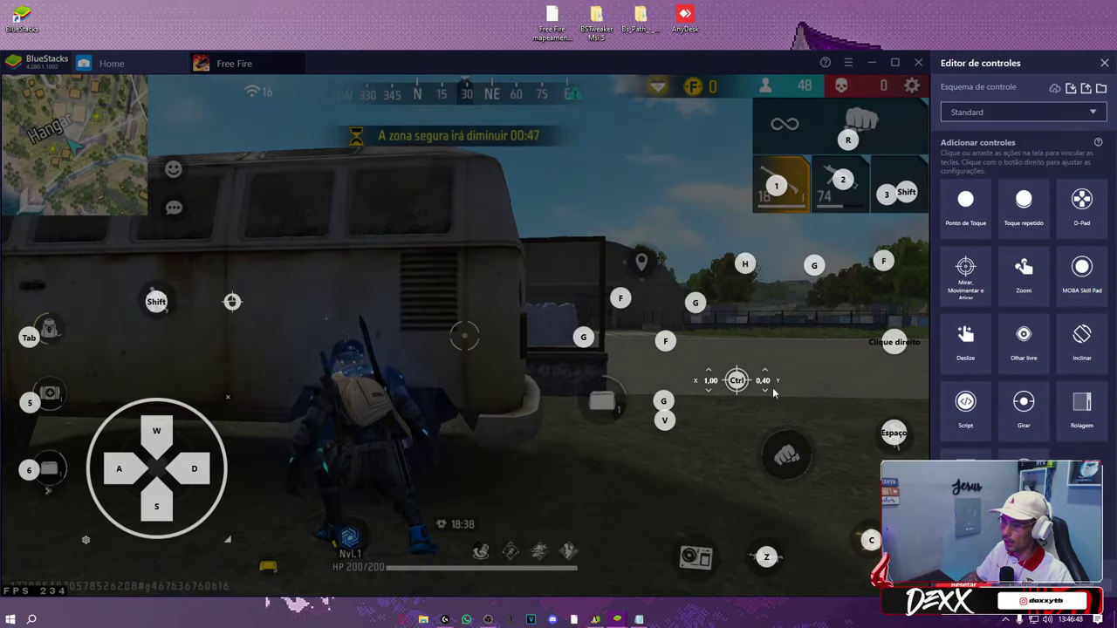
drag(233, 306, 270, 307)
click(832, 446)
click(1029, 12)
scroll(1093, 273, down, 2)
click(1102, 58)
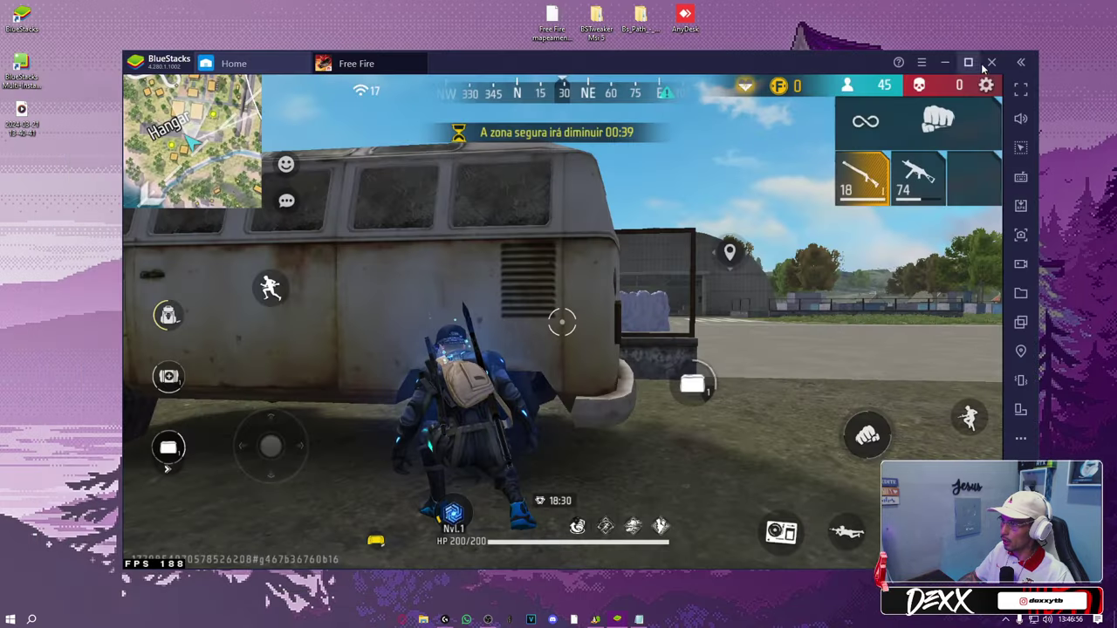
- Resume the match and run across the tarmac toward the ice wall in front of the hangars
key(w)
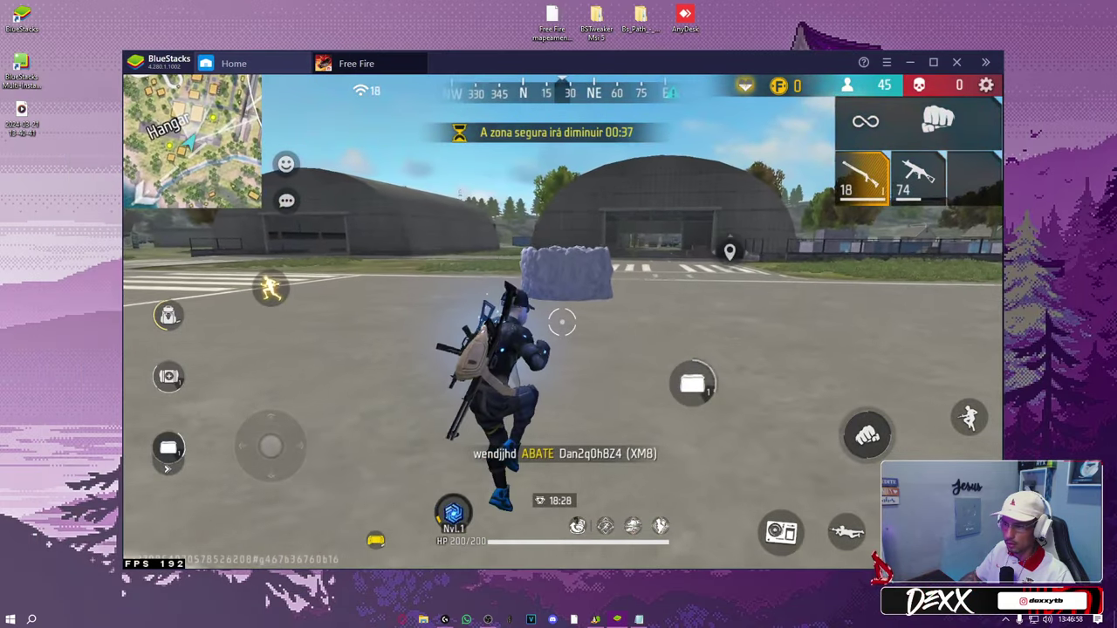